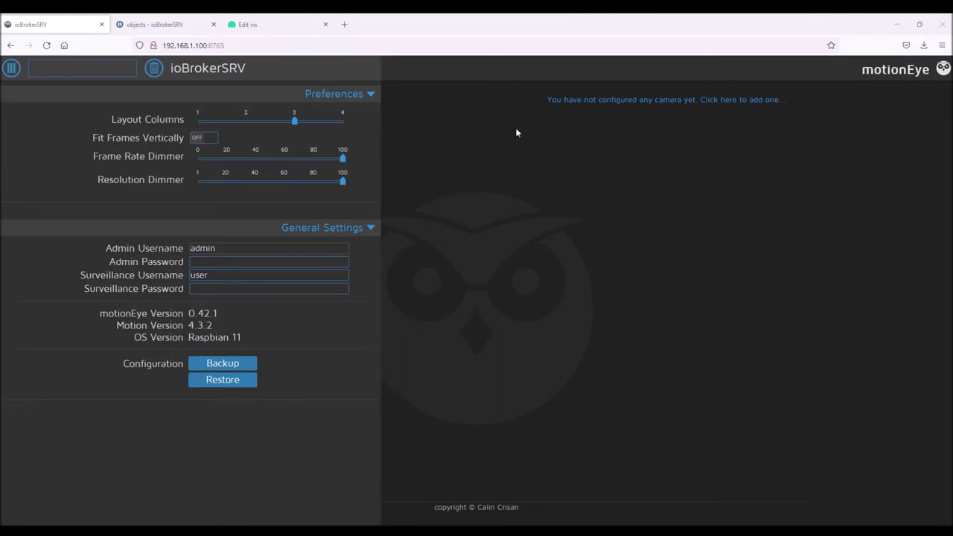
Start adding a new camera of type Network Camera
click(614, 101)
click(510, 270)
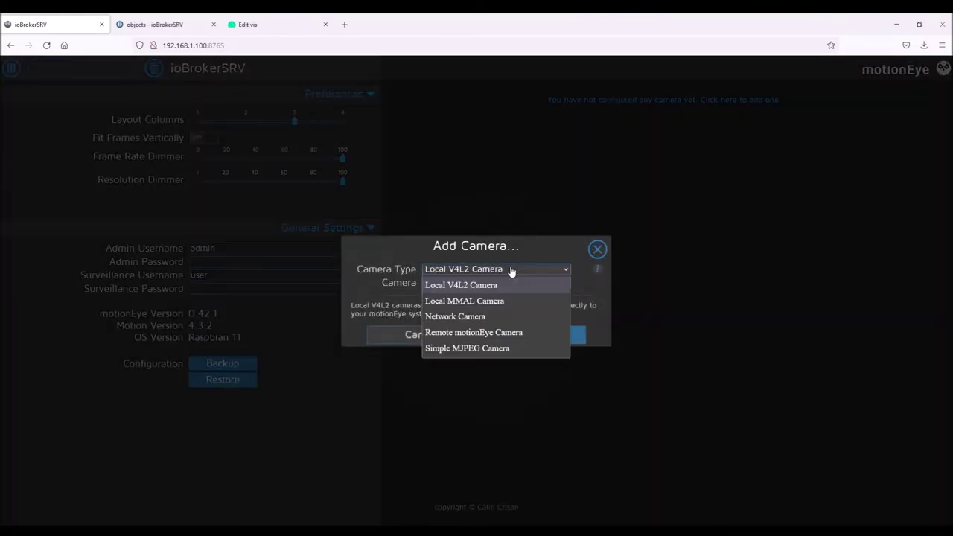
click(487, 315)
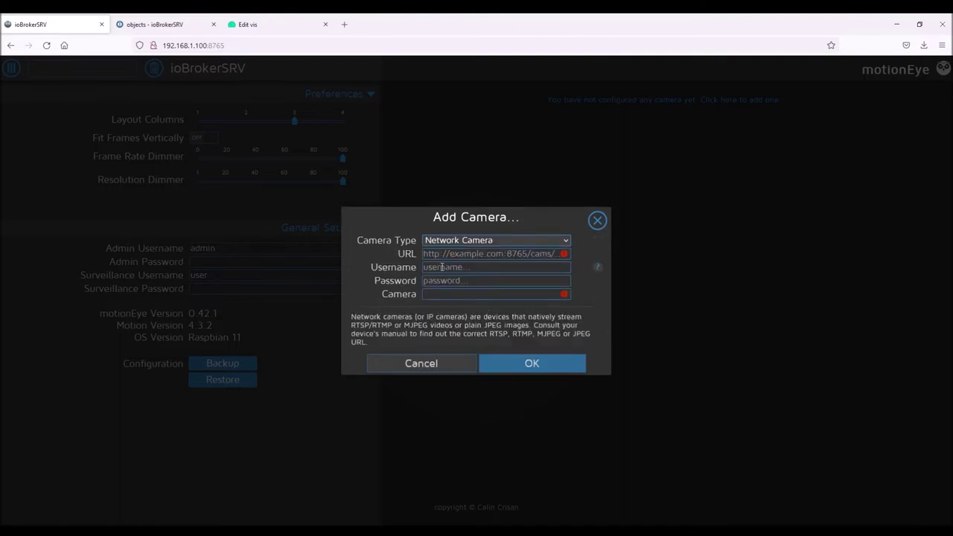
Enter the RTSP URL rtsp://192.168.1.21:554/cam/realmonitor?channel=1, changing subtype=0 to subtype=1
click(444, 253)
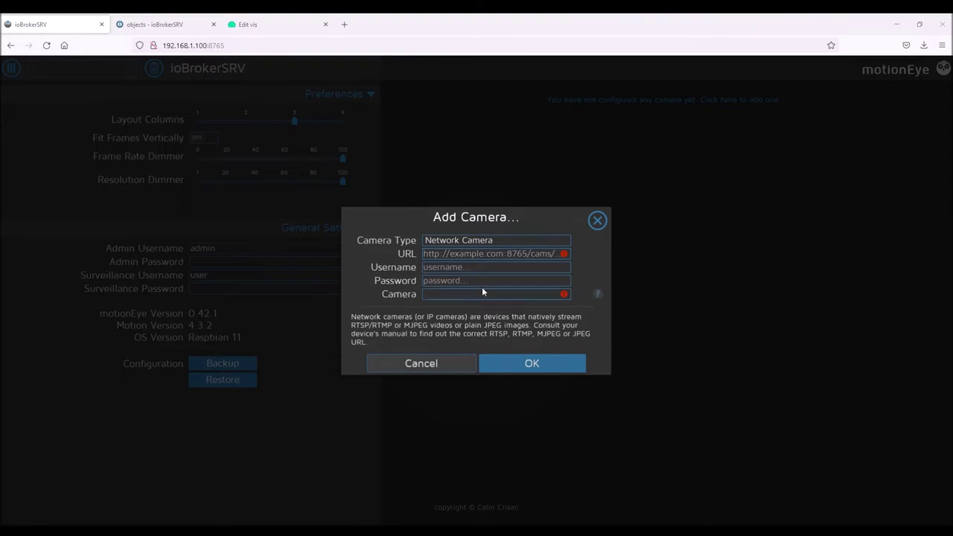
key(ctrl+v)
drag(570, 254, 391, 256)
click(466, 254)
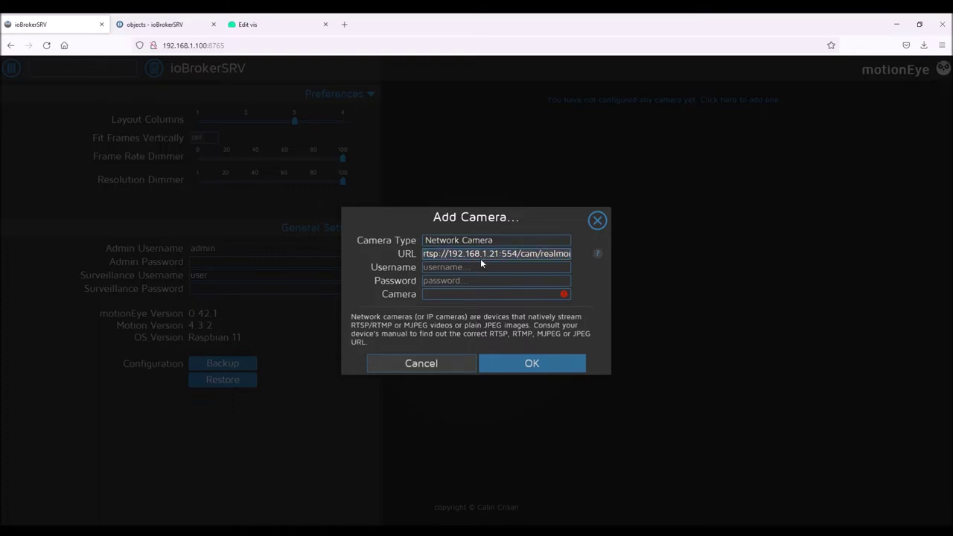
drag(466, 253, 580, 254)
click(512, 254)
click(516, 254)
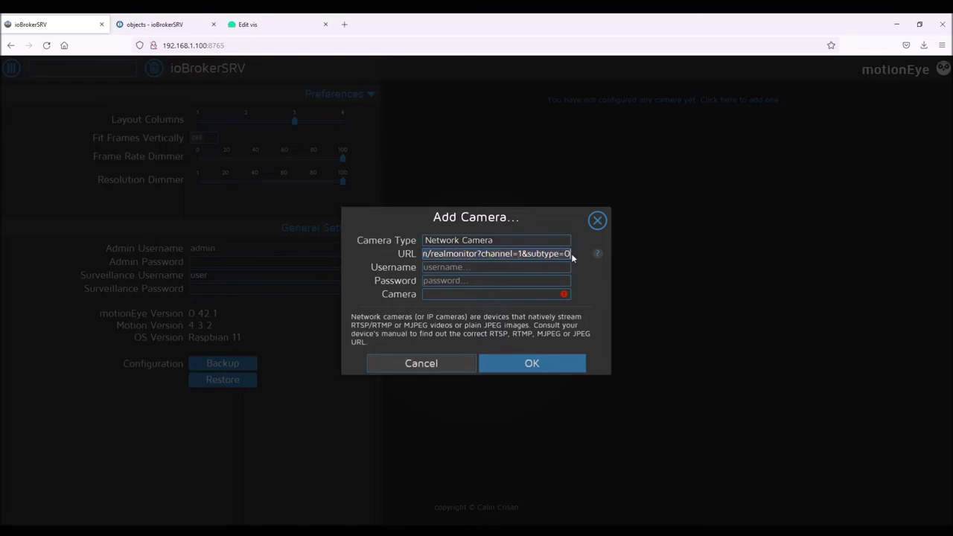
key(BackSpace)
text(1)
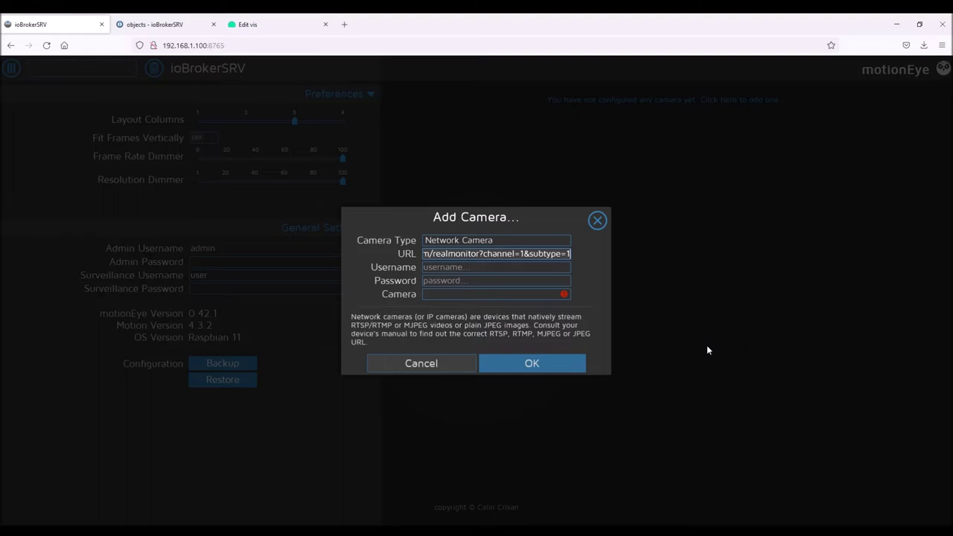
Enter the camera's username and password, then confirm adding the detected RTSP/TCP camera
click(551, 266)
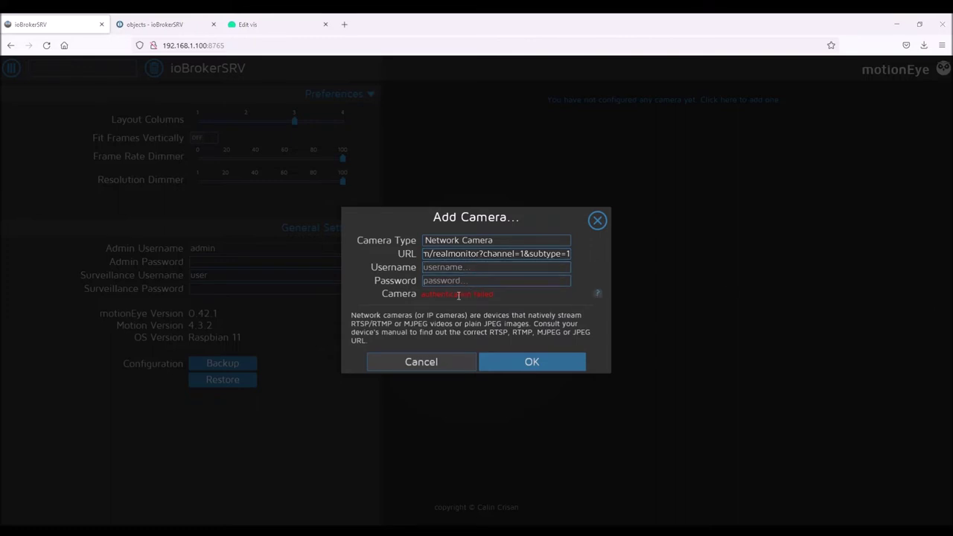
click(459, 270)
text(admin)
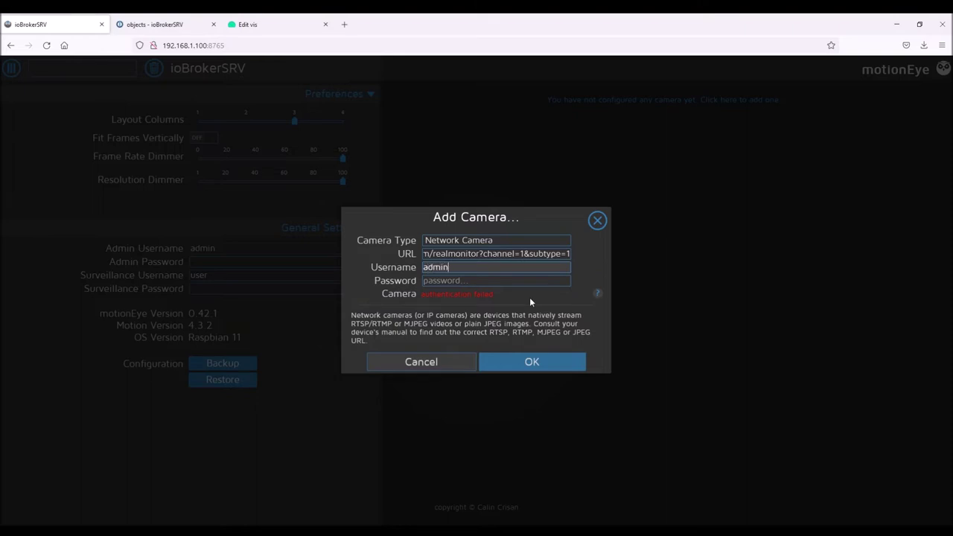
click(508, 281)
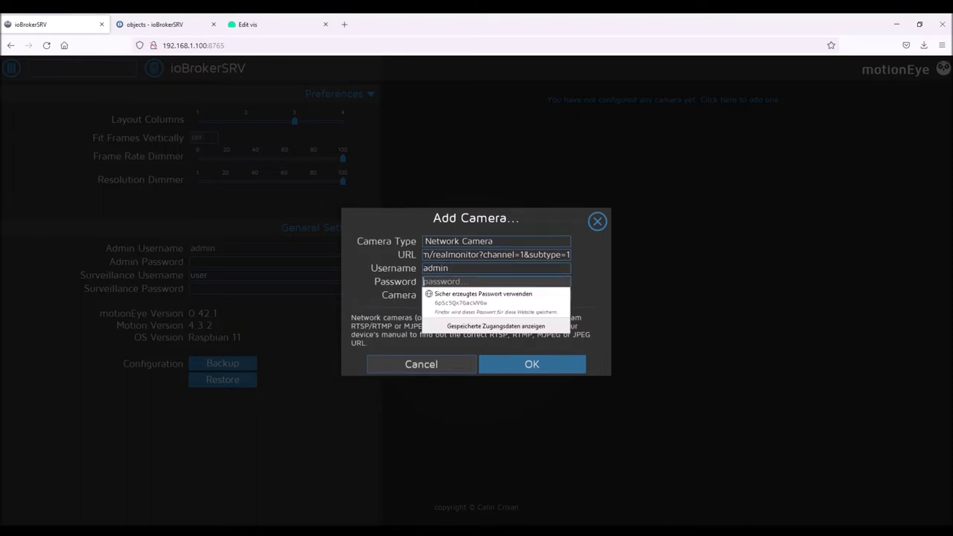
key(Escape)
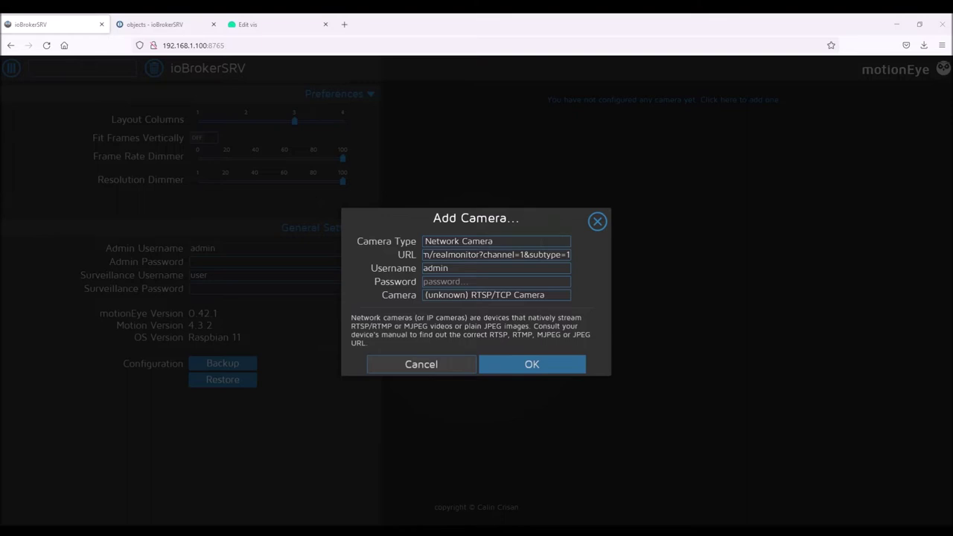
click(462, 280)
key(ctrl+v)
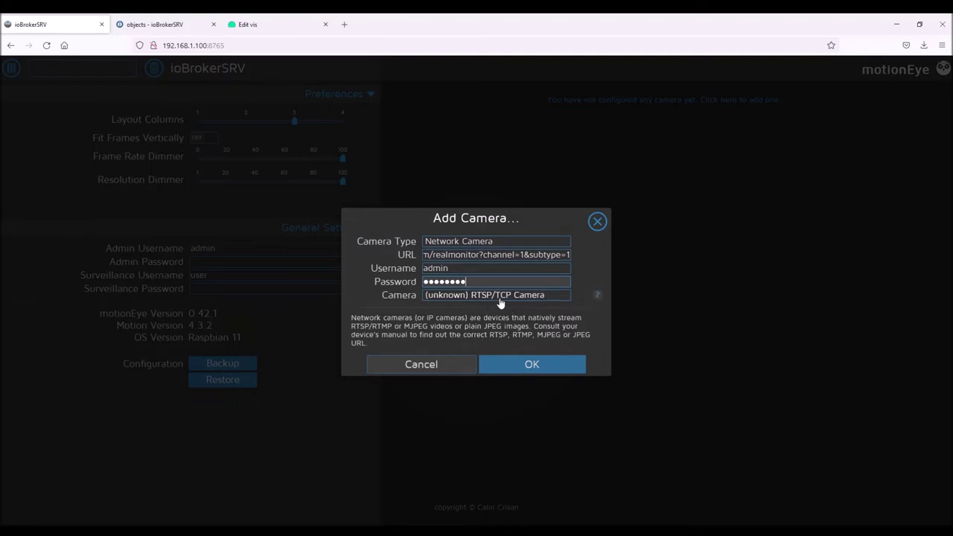
click(523, 367)
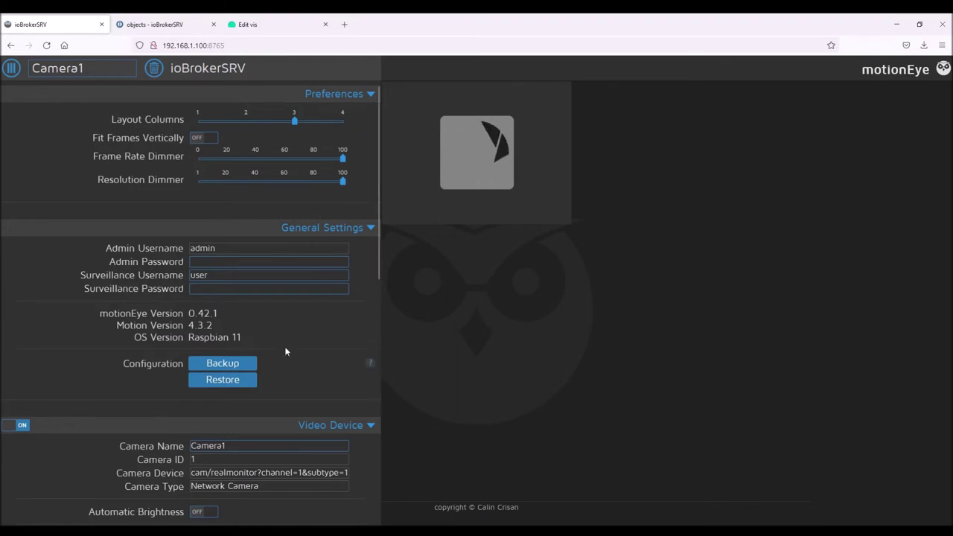
Change Camera1's video streaming port from 8081 to 554 and apply it
scroll(324, 371, down, 2)
scroll(324, 371, down, 4)
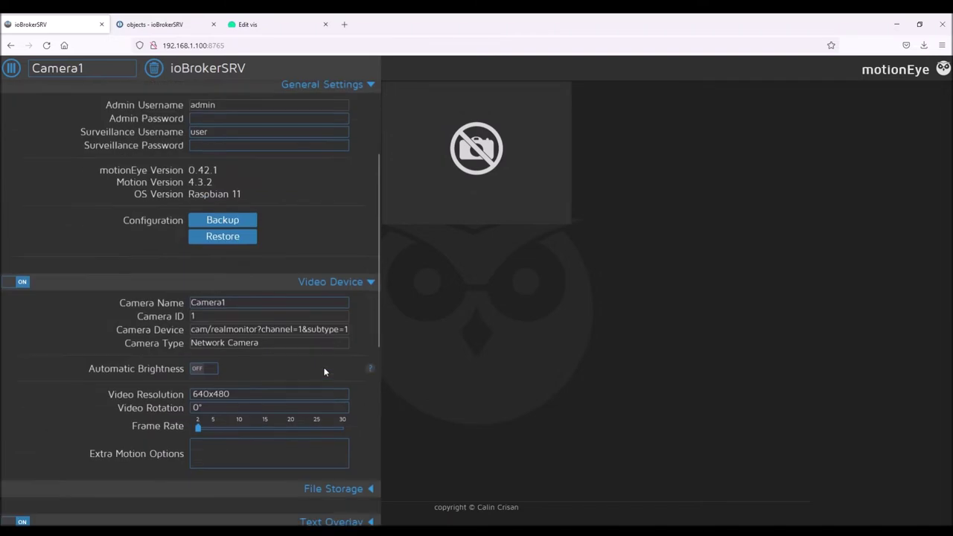
scroll(324, 367, down, 8)
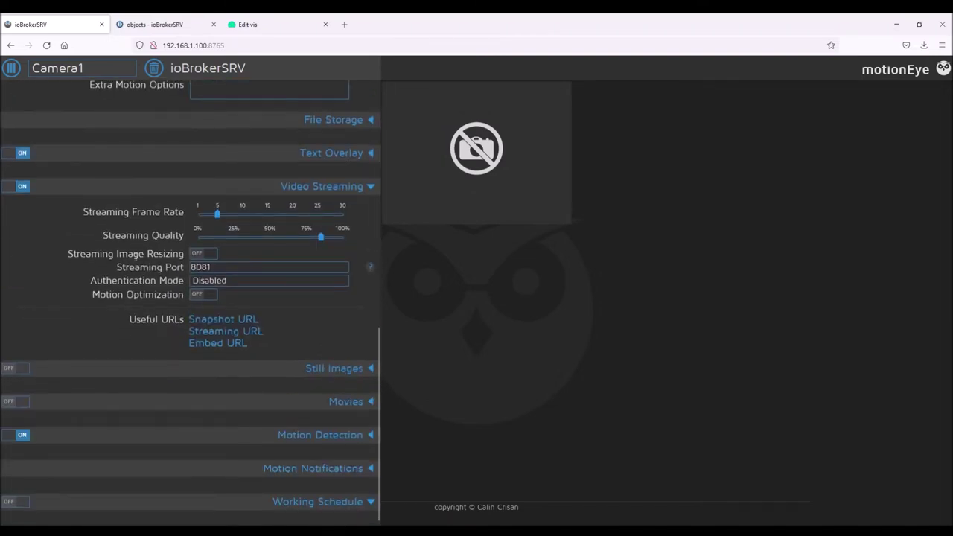
double_click(196, 266)
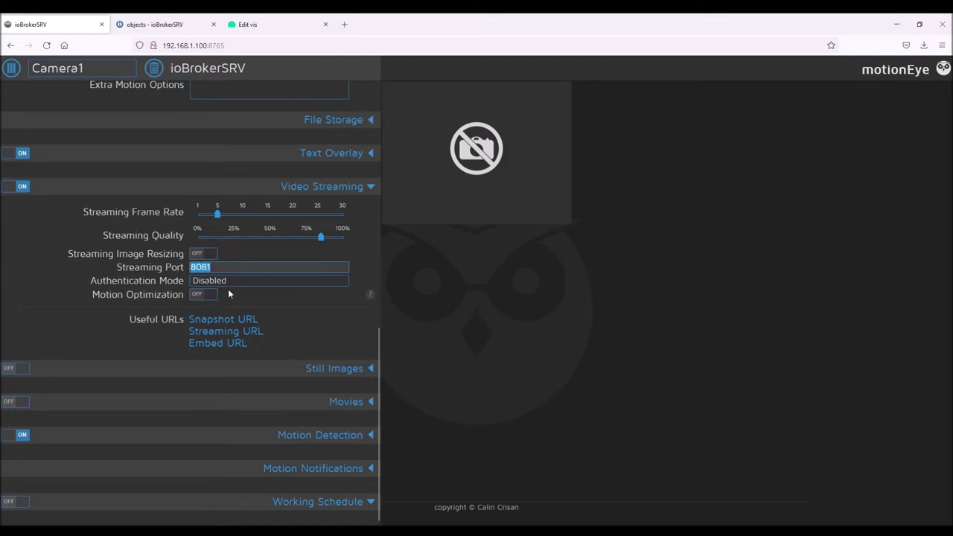
key(BackSpace)
text(554)
click(297, 328)
click(355, 68)
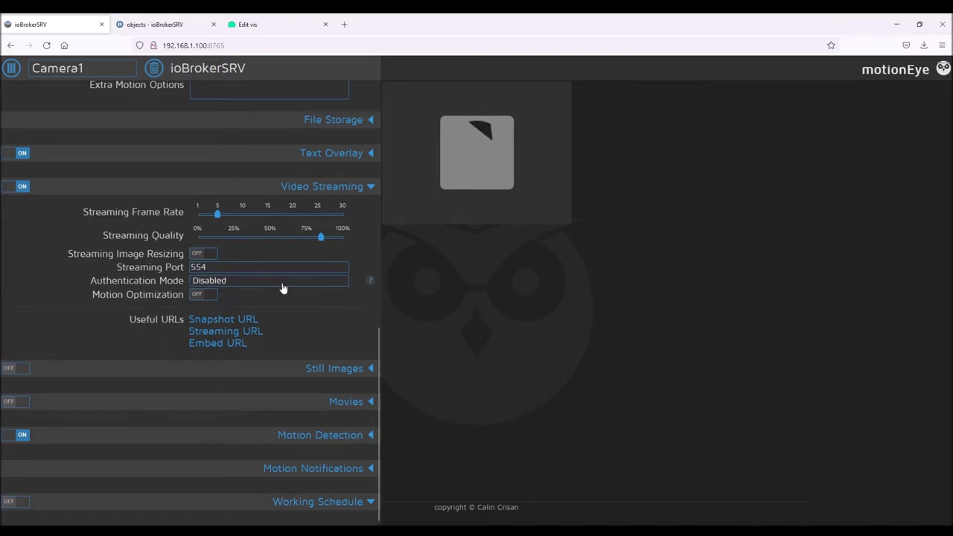
Keep the video resolution at 640x480 and raise the frame rate from 2 to about 25
scroll(323, 291, up, 3)
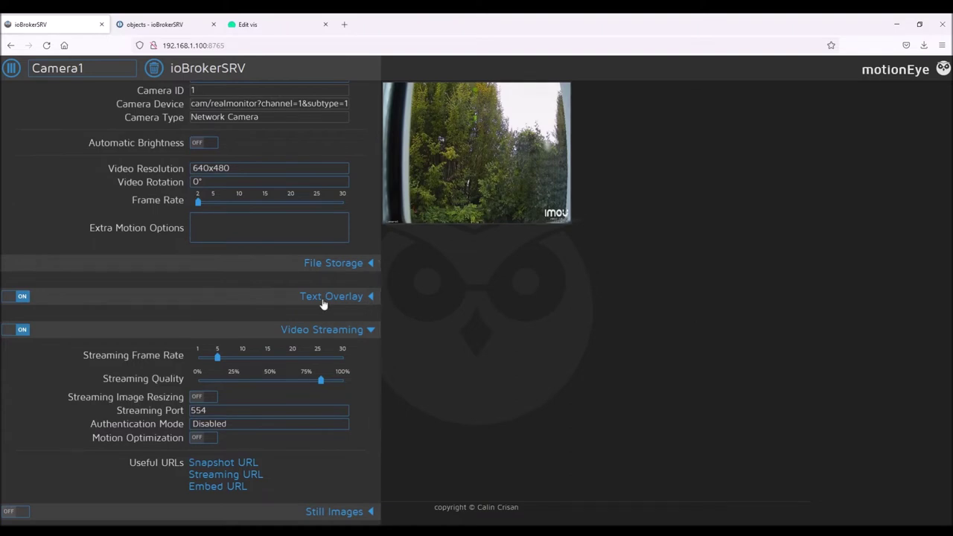
scroll(299, 297, up, 1)
scroll(299, 297, up, 4)
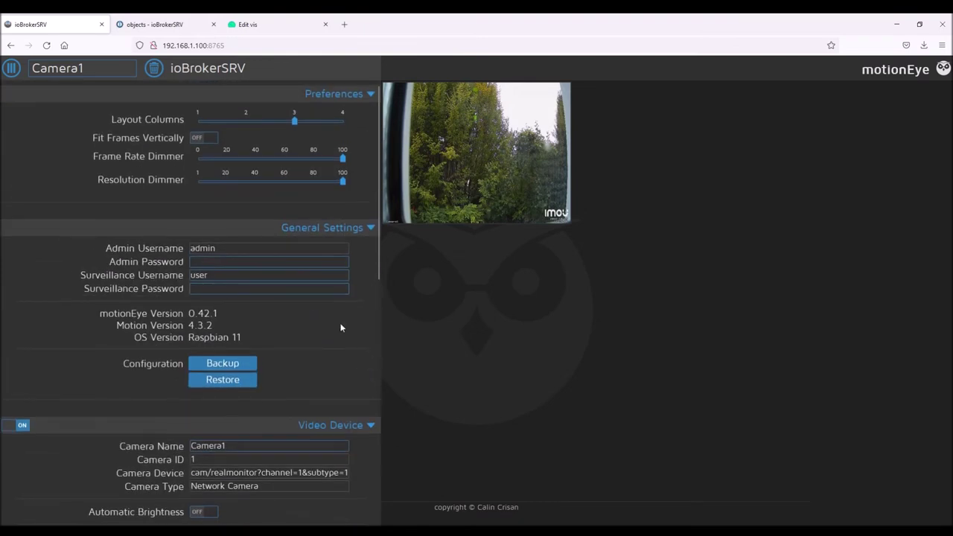
scroll(340, 325, down, 4)
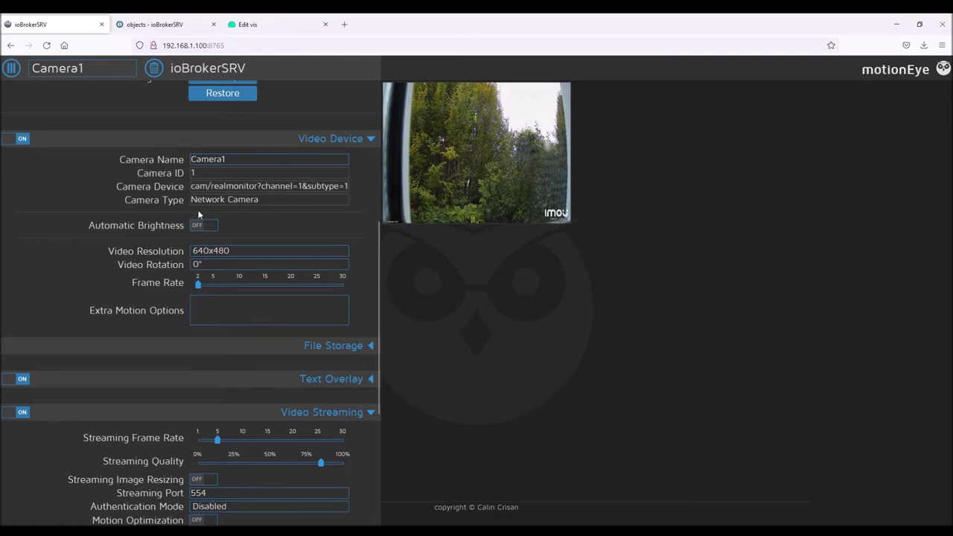
scroll(193, 211, down, 1)
scroll(192, 212, down, 1)
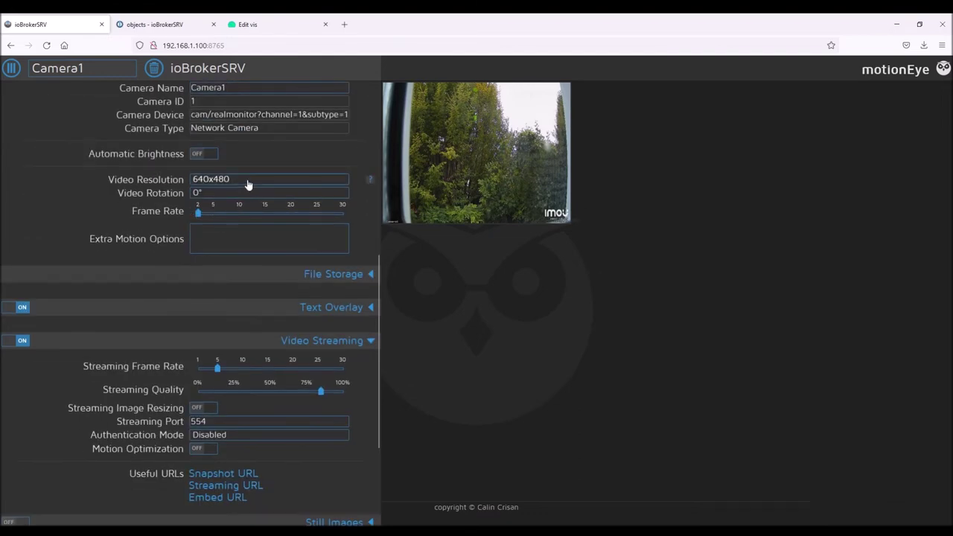
click(248, 181)
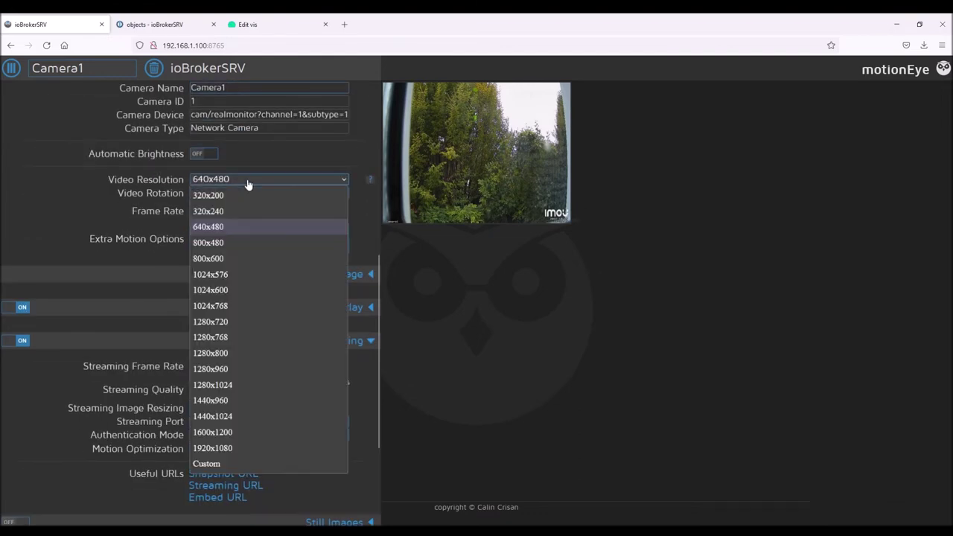
click(223, 226)
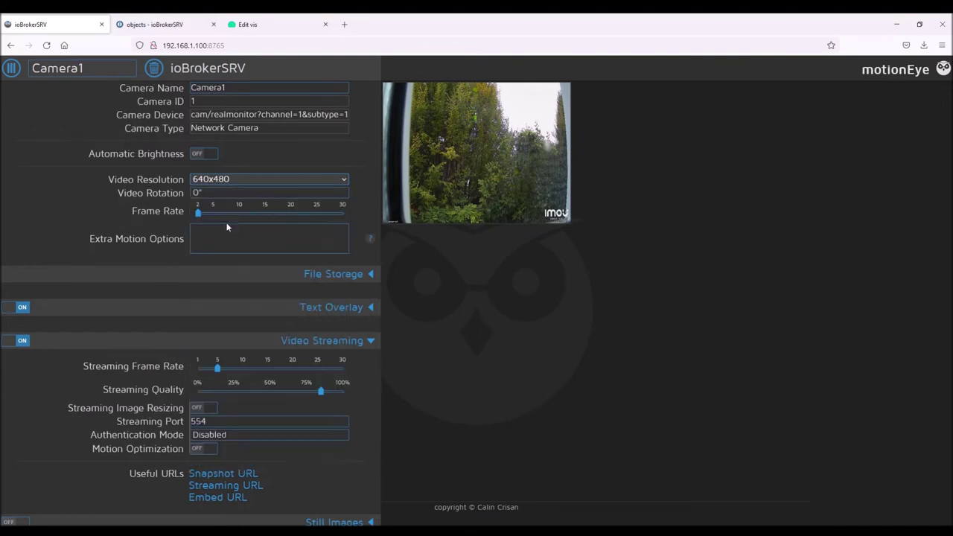
drag(200, 216, 317, 215)
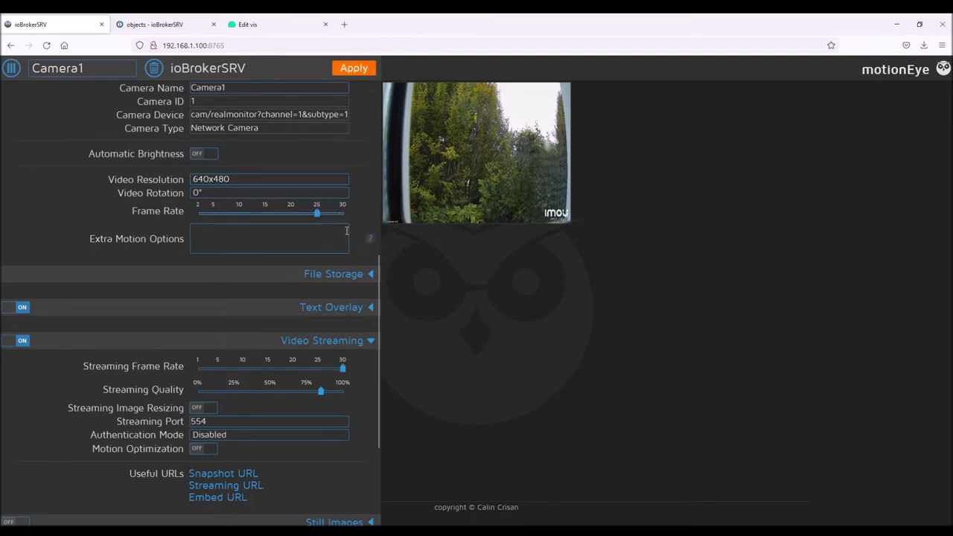
scroll(358, 296, down, 1)
Set the text overlay's left text to Camera Name and text scale to 3, then apply
click(370, 202)
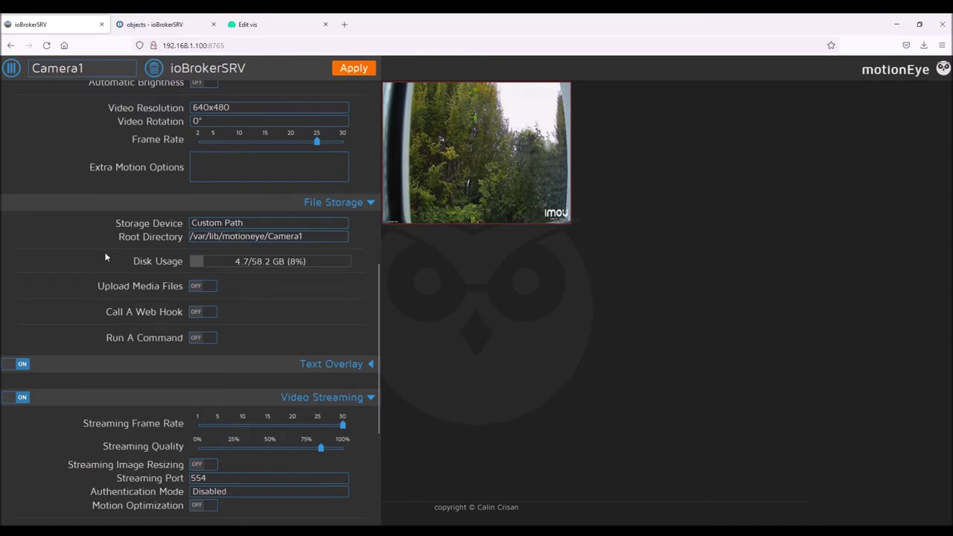
scroll(104, 257, down, 3)
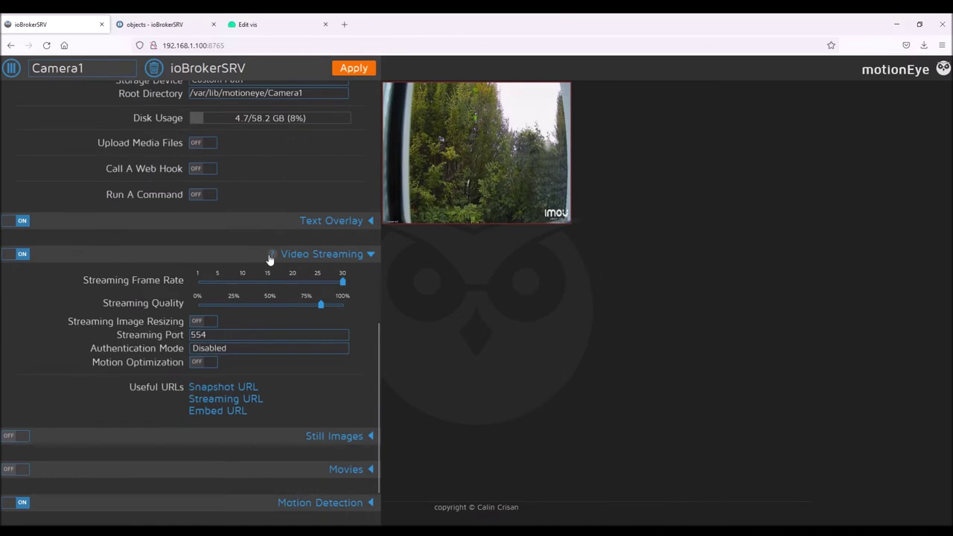
click(292, 221)
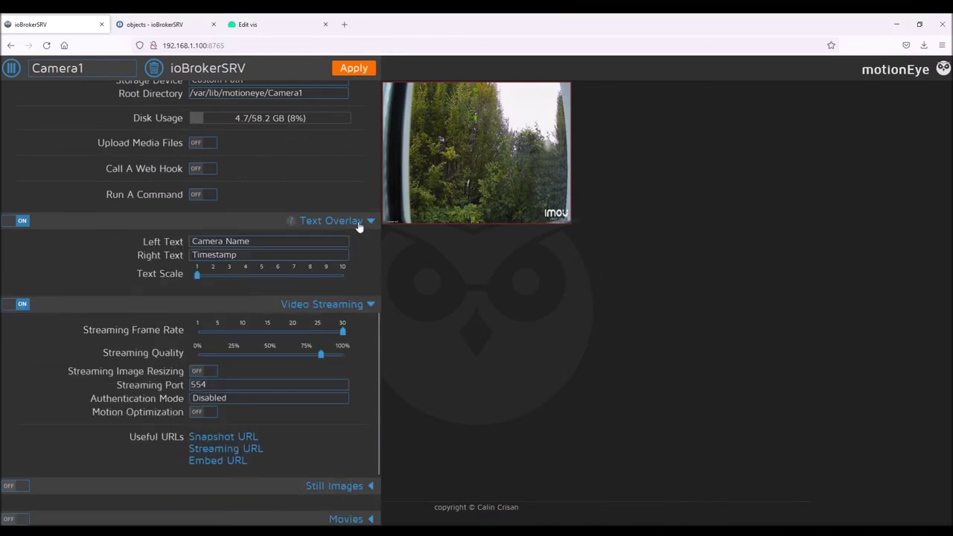
click(256, 242)
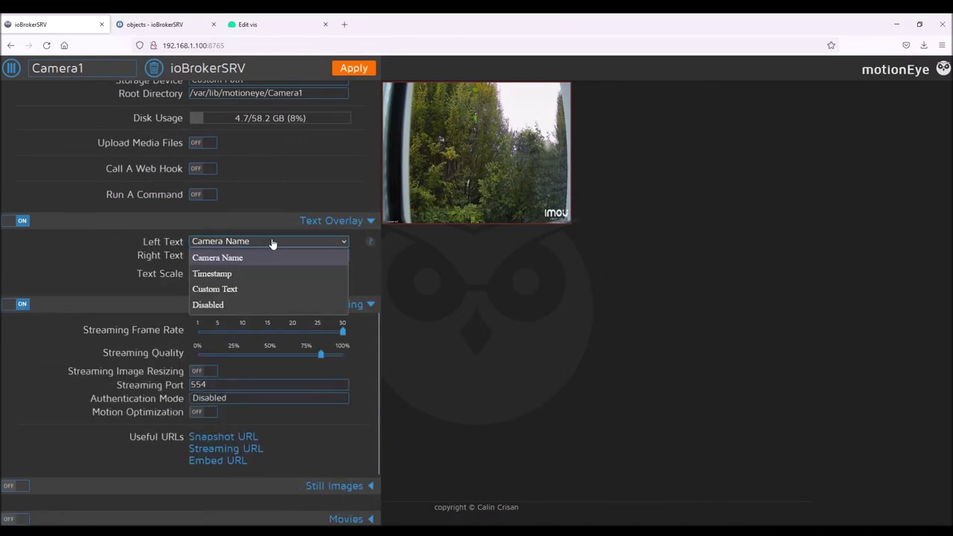
click(258, 275)
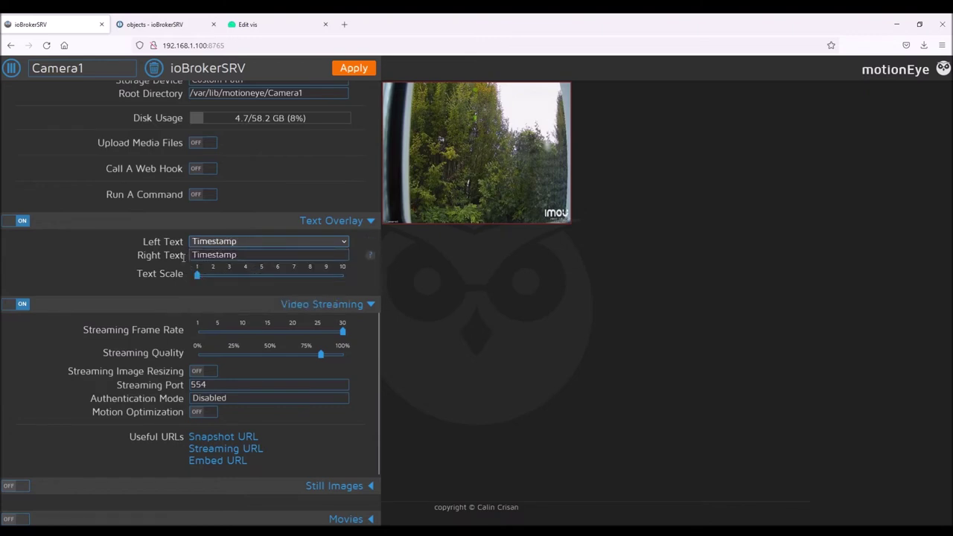
click(242, 244)
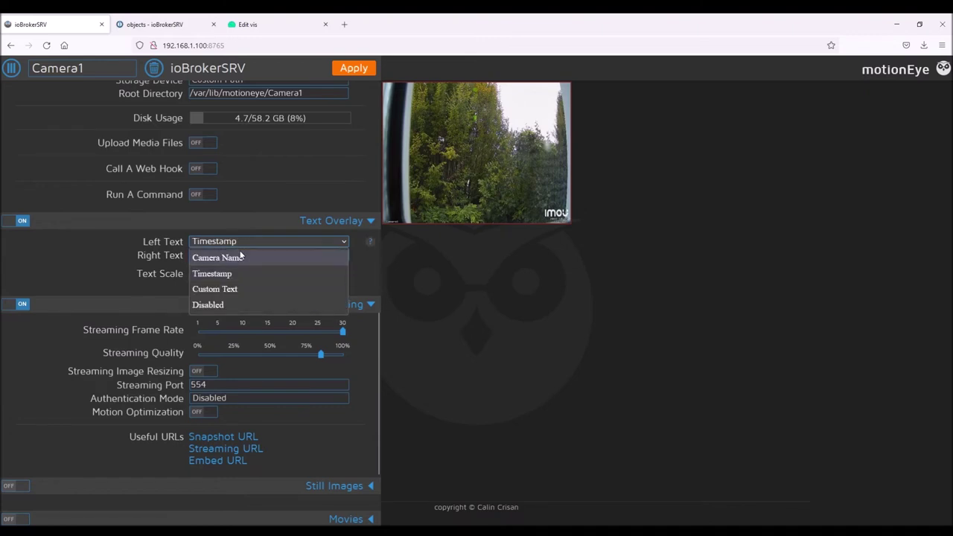
click(240, 257)
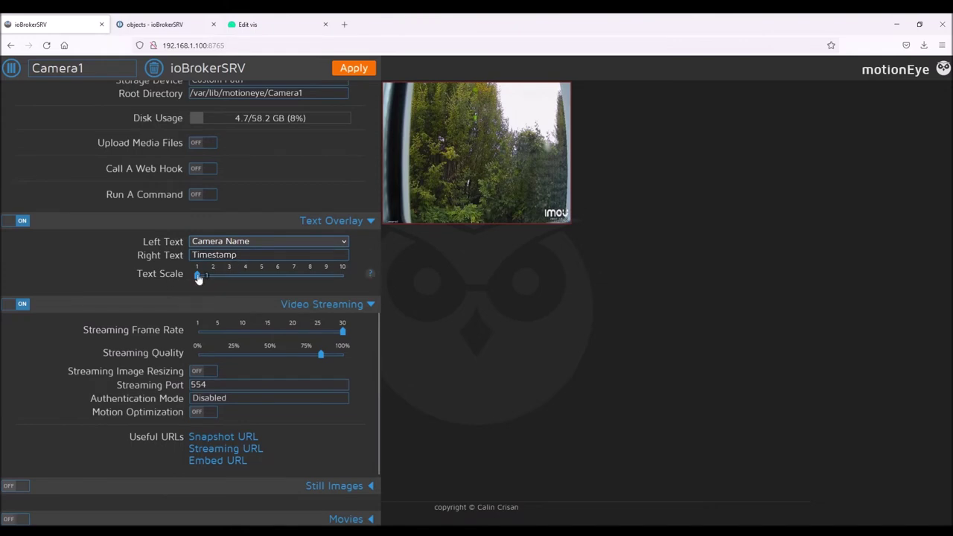
drag(197, 275, 233, 273)
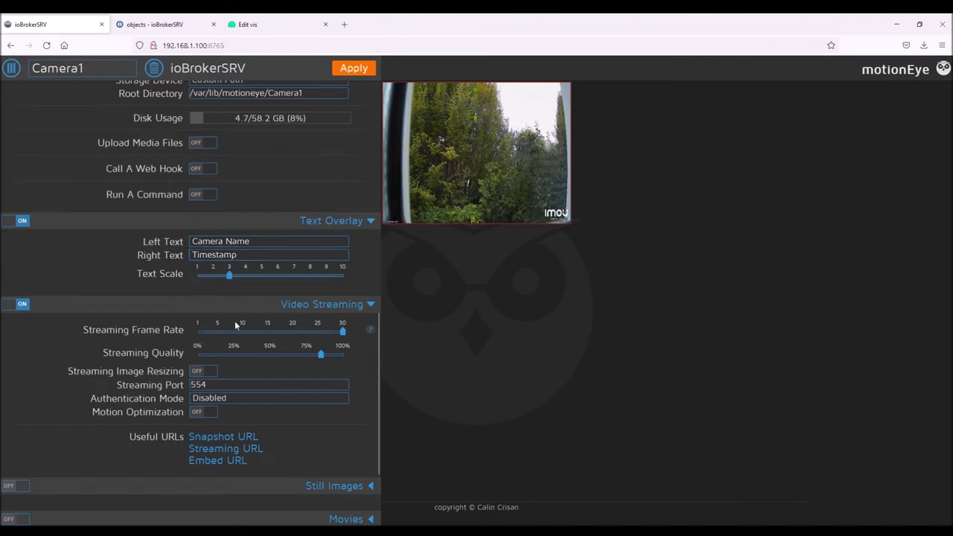
scroll(238, 323, down, 3)
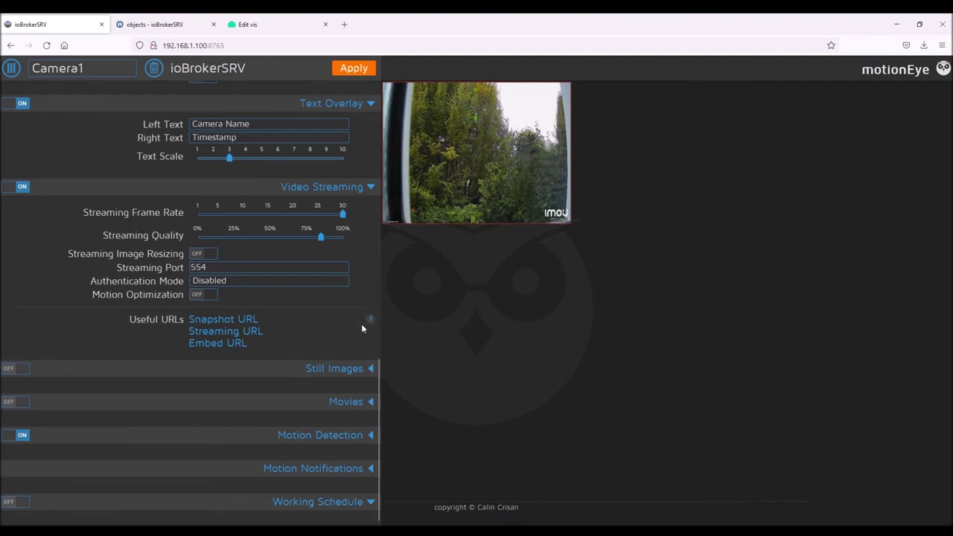
click(353, 75)
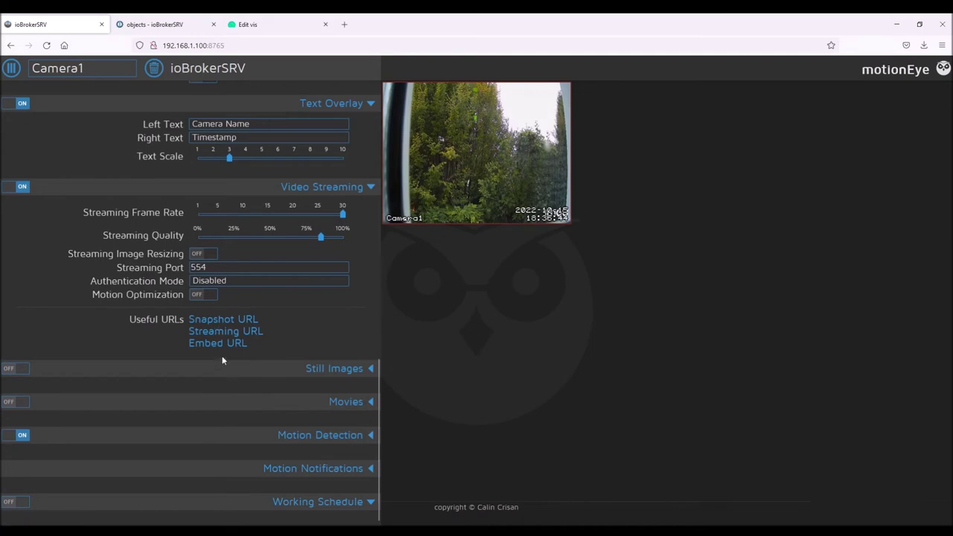
Copy Camera1's snapshot URL and load it in a new browser tab
click(238, 320)
triple_click(420, 282)
key(ctrl+c)
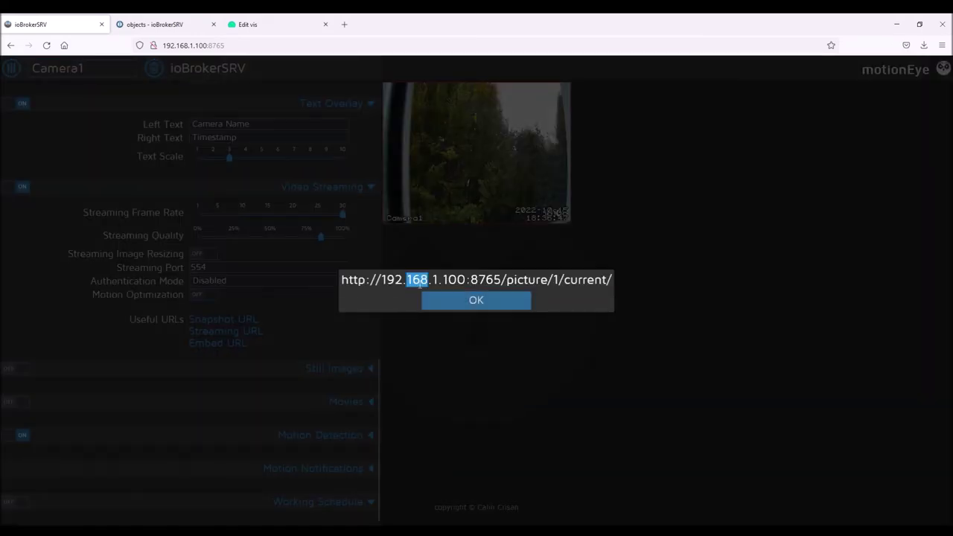
click(348, 27)
key(ctrl+v)
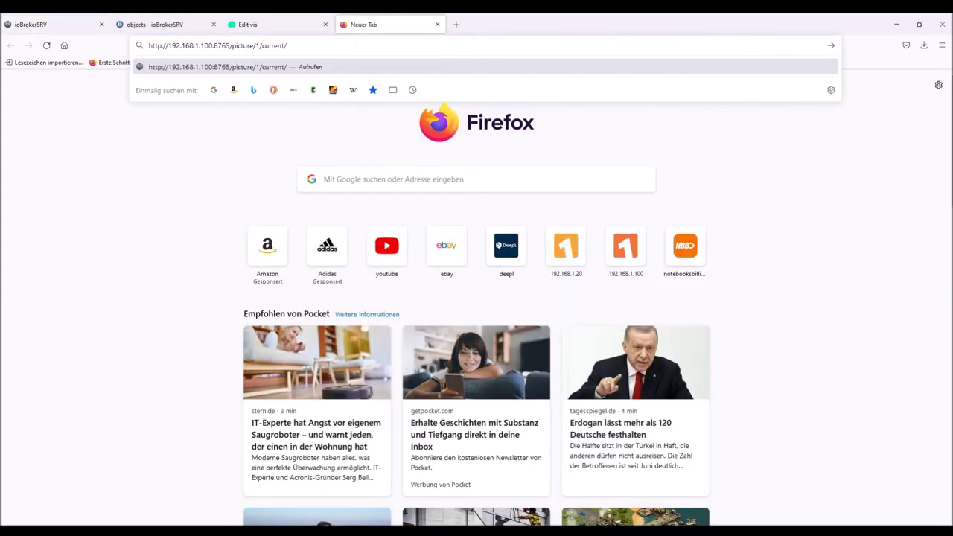
key(Return)
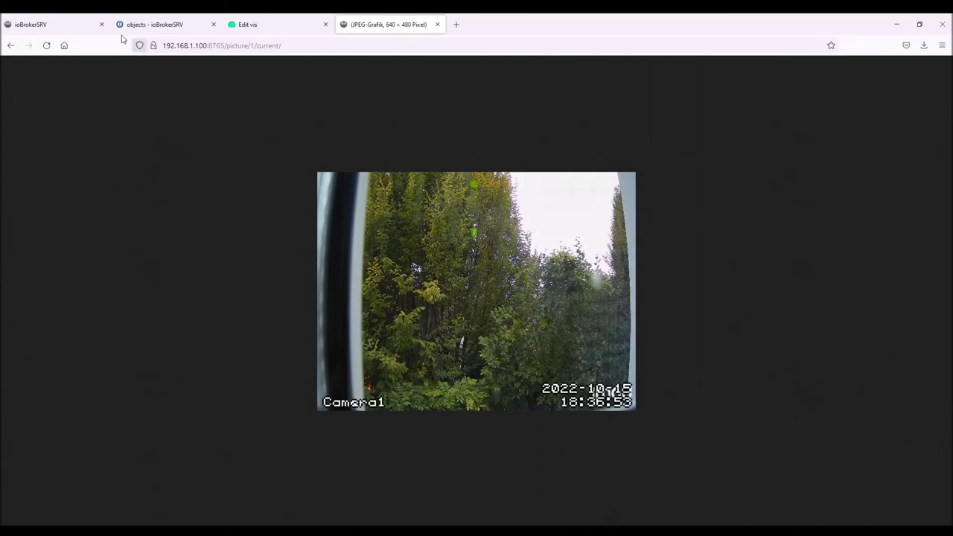
click(50, 25)
click(451, 303)
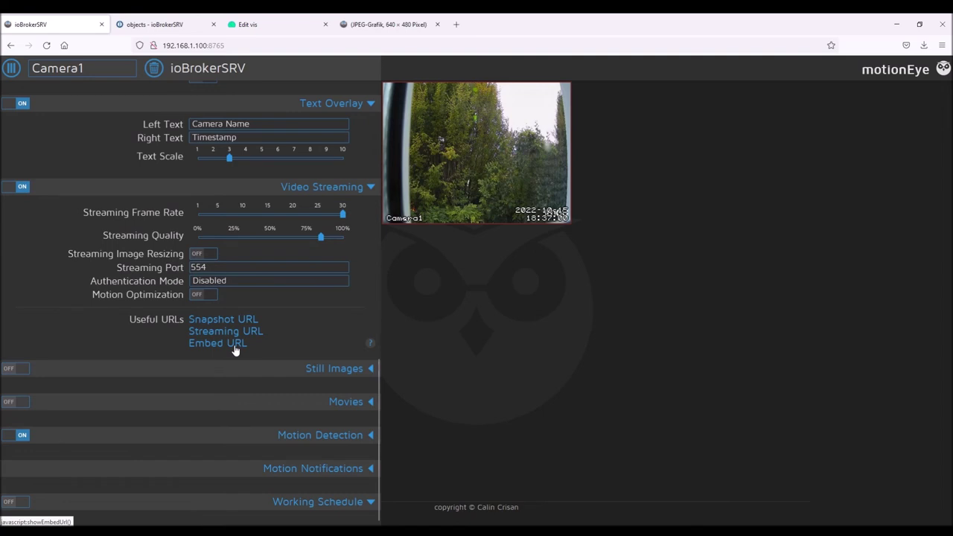
Replace that tab's address with Camera1's embed URL to show the live image
click(233, 347)
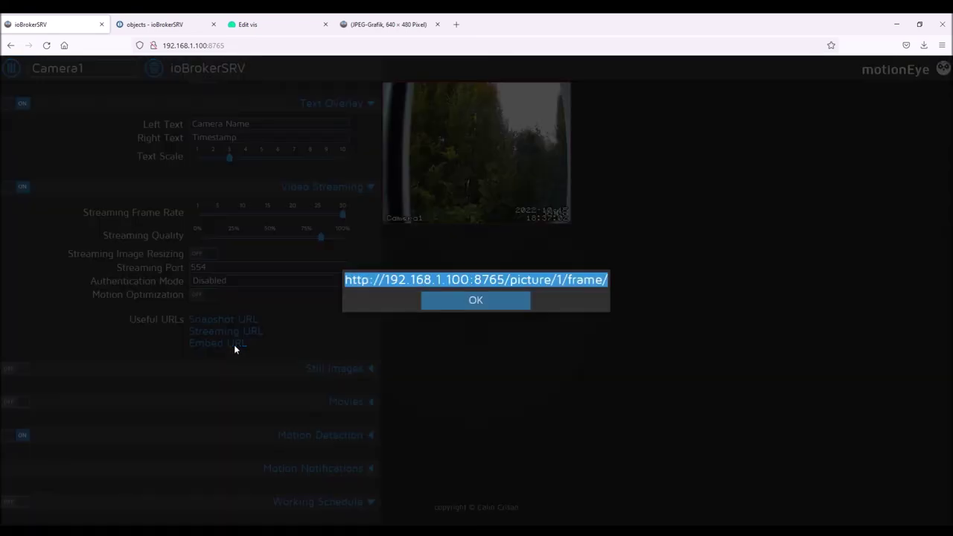
triple_click(448, 281)
key(ctrl+c)
click(396, 18)
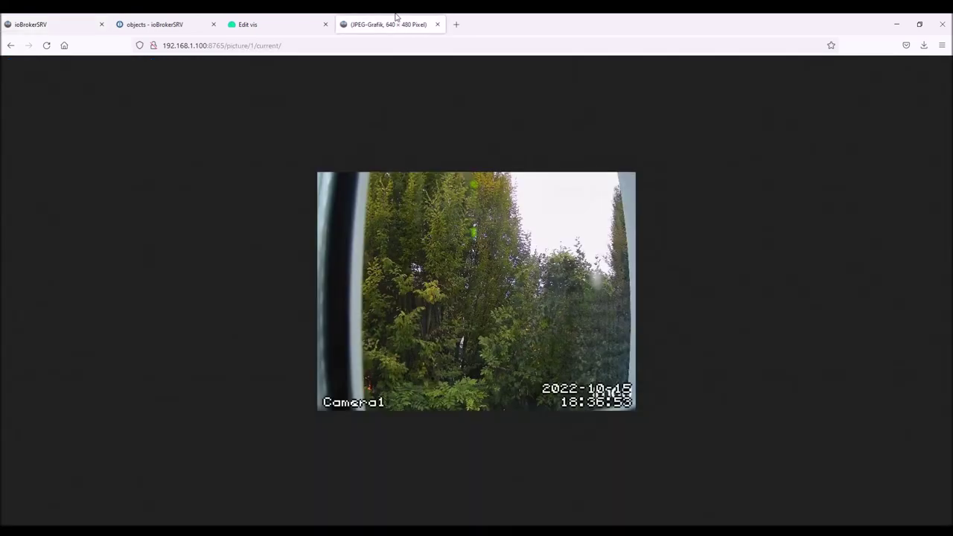
click(400, 41)
key(ctrl+v)
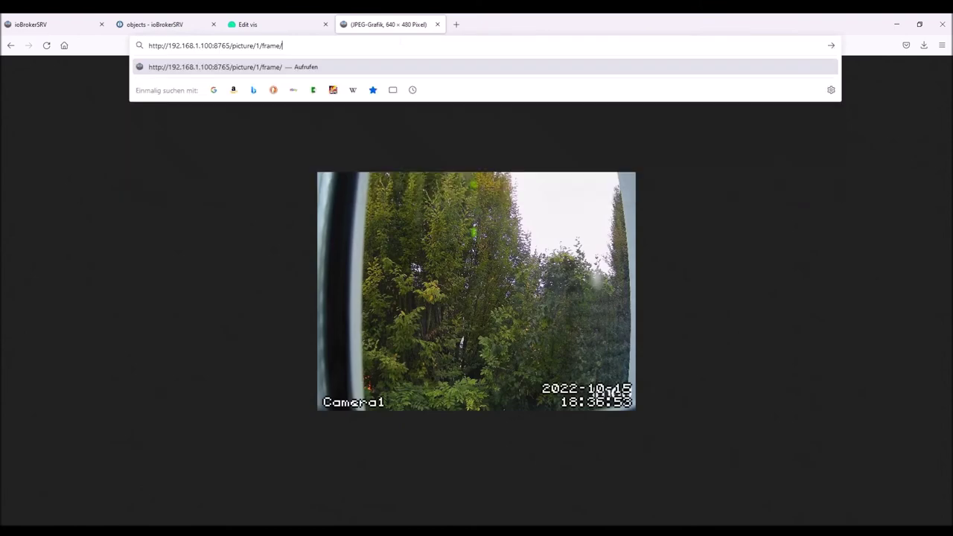
key(Return)
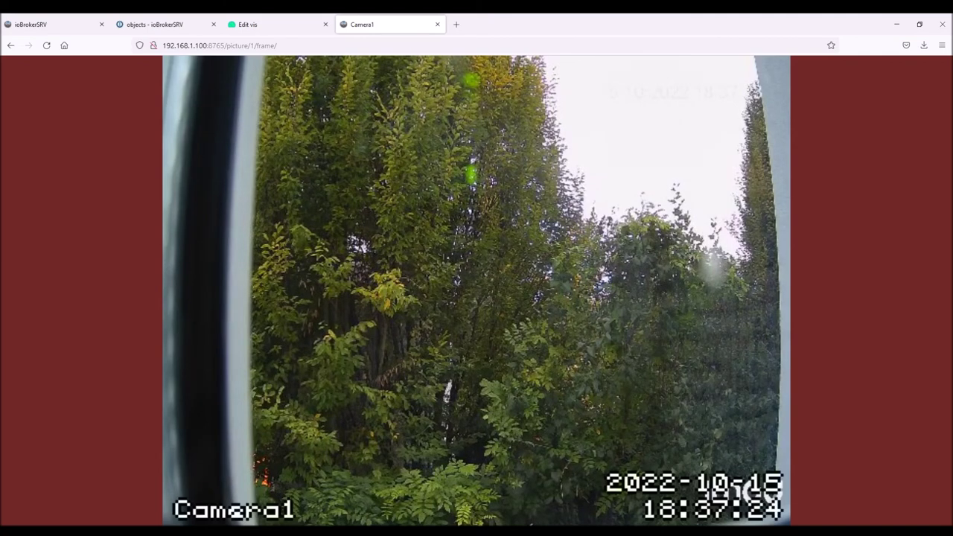
click(290, 24)
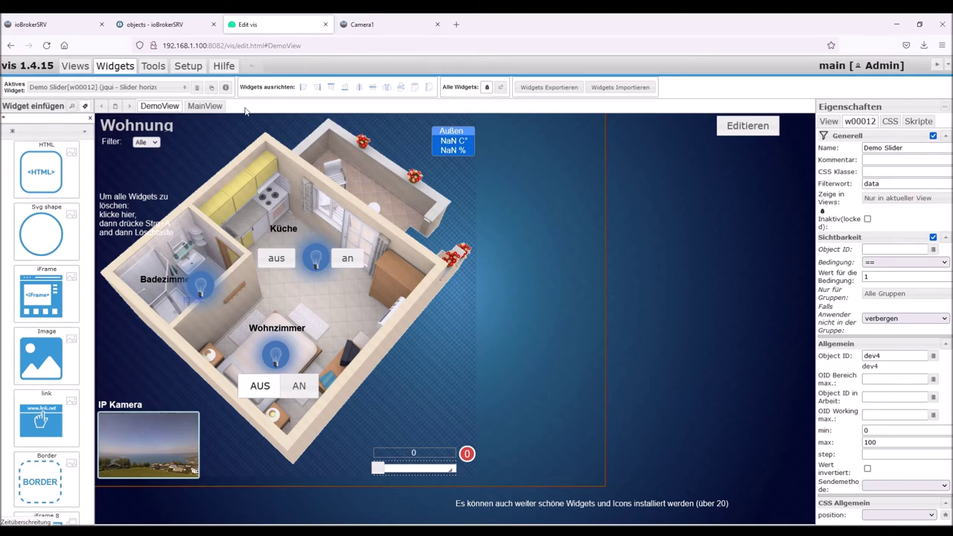
Create a new vis view named Test
click(75, 65)
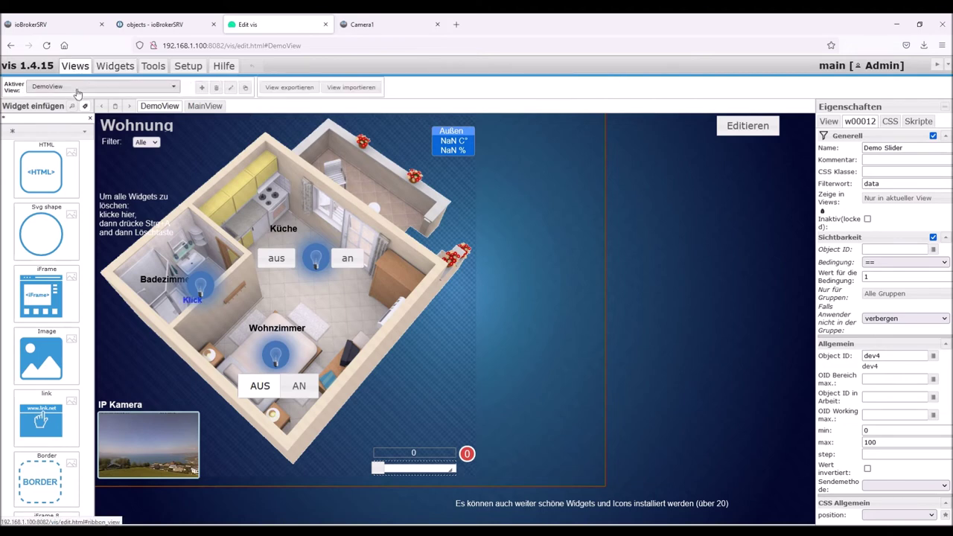
click(202, 88)
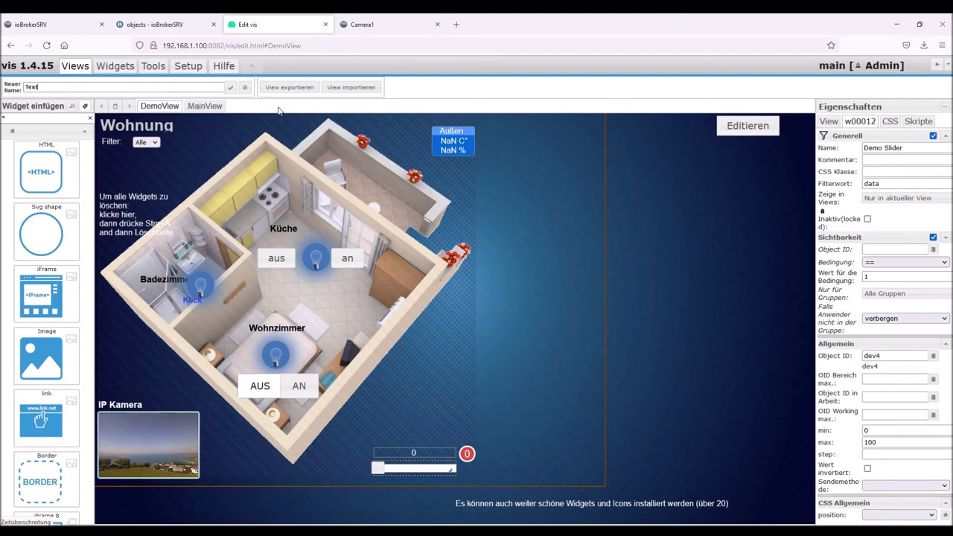
click(231, 87)
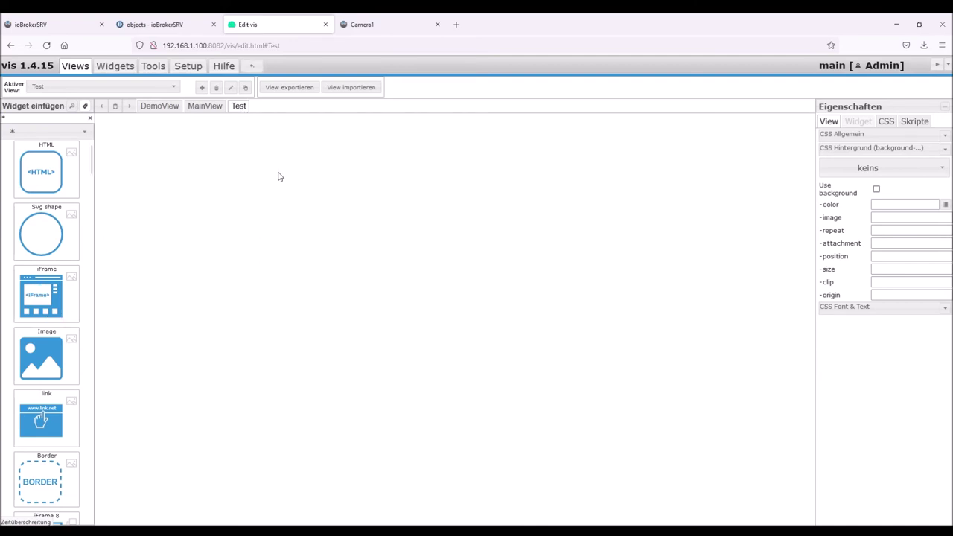
Place an iFrame widget on the Test view with Camera1's embed URL as its source
scroll(50, 276, down, 1)
scroll(51, 276, down, 1)
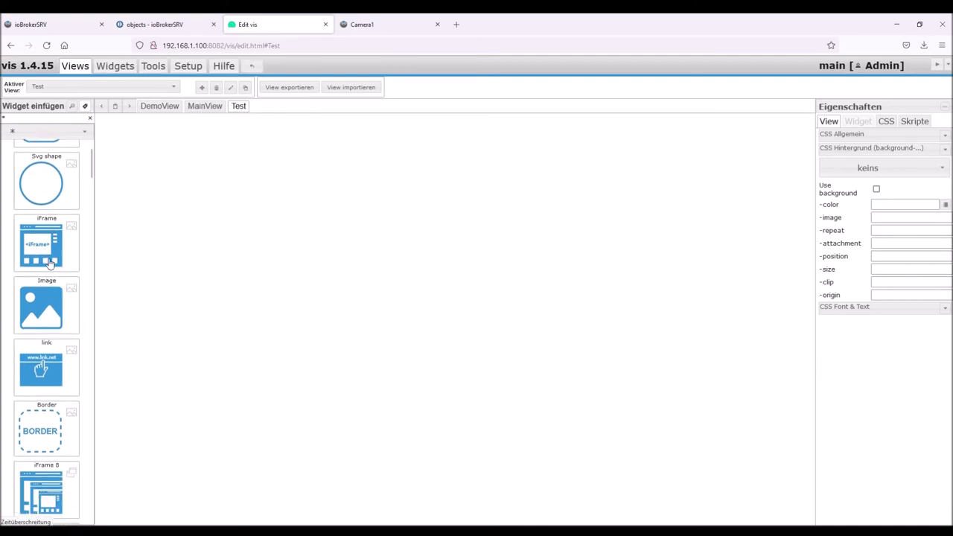
drag(38, 239, 196, 197)
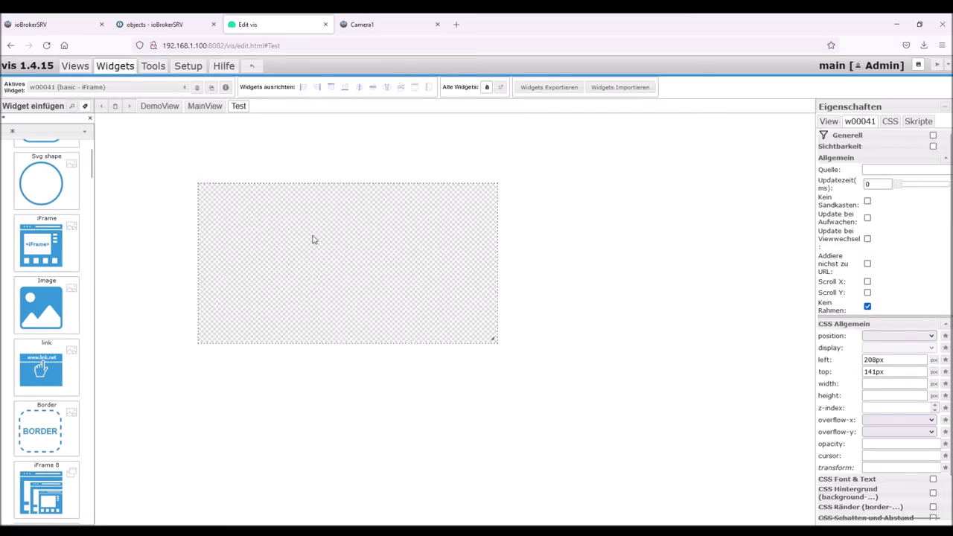
drag(313, 238, 322, 211)
click(889, 169)
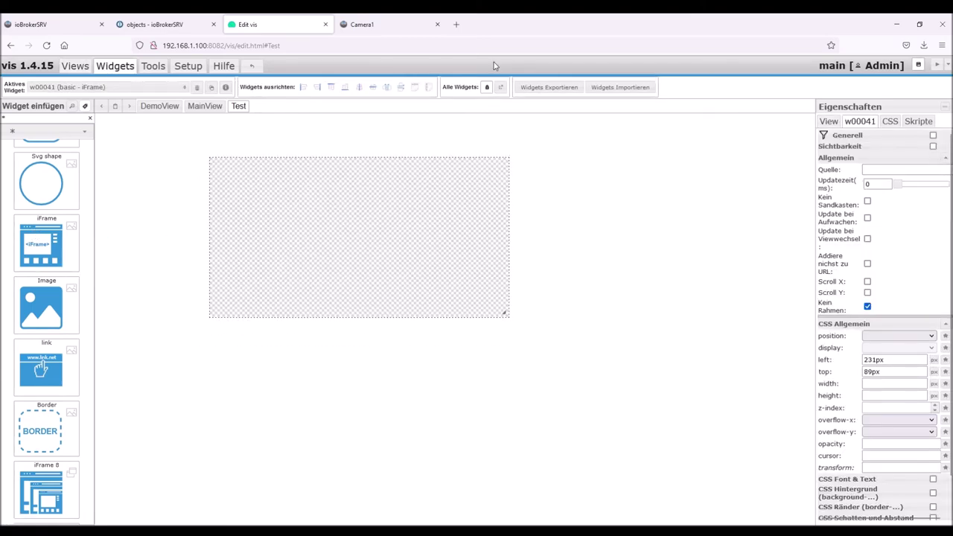
click(394, 29)
click(224, 45)
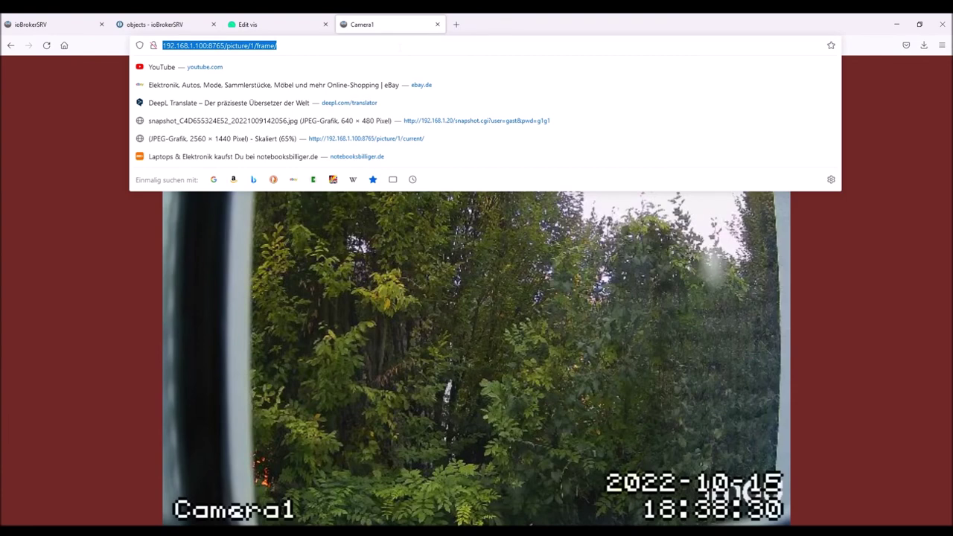
click(301, 27)
key(ctrl+v)
Resize the iFrame to 479×355 to fit the camera image, then open the runtime view
click(767, 208)
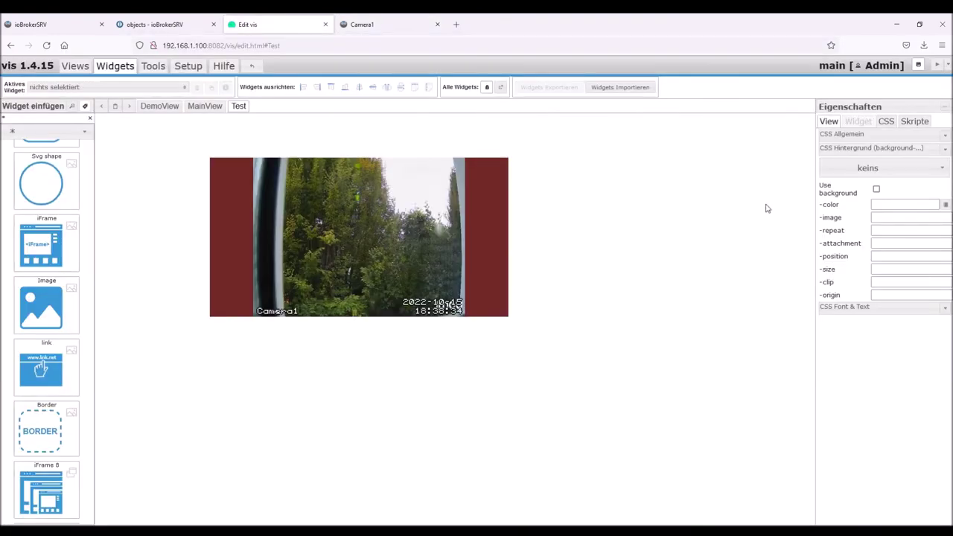
click(496, 301)
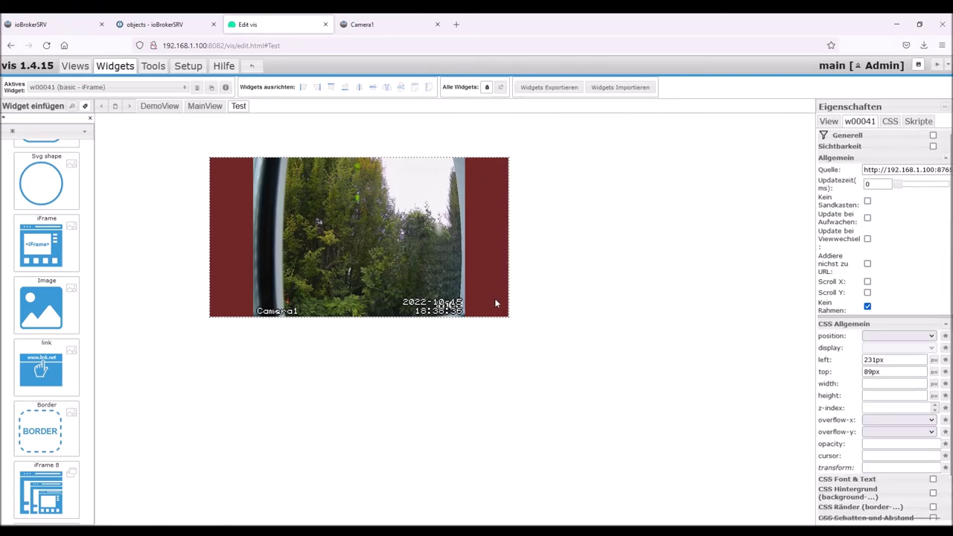
click(508, 321)
click(504, 313)
drag(505, 313, 449, 334)
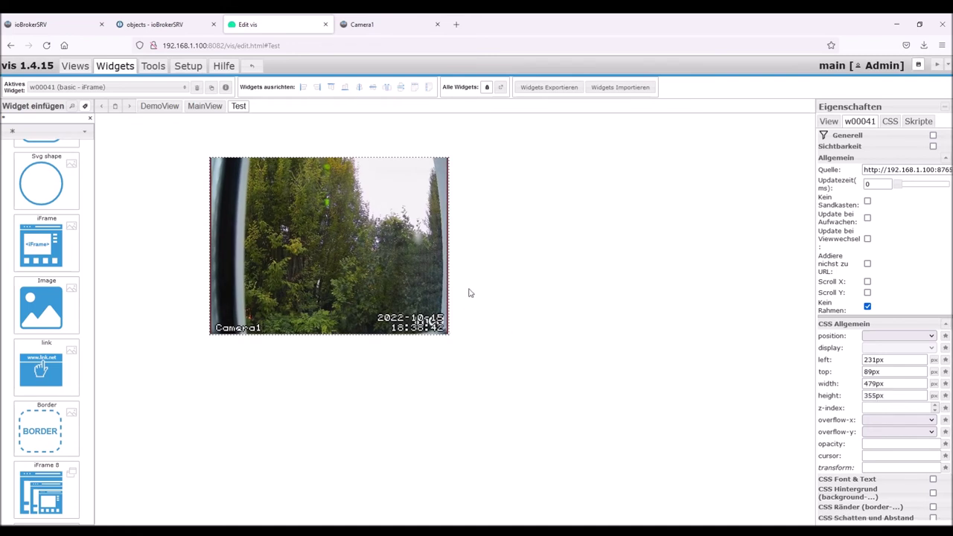
click(538, 272)
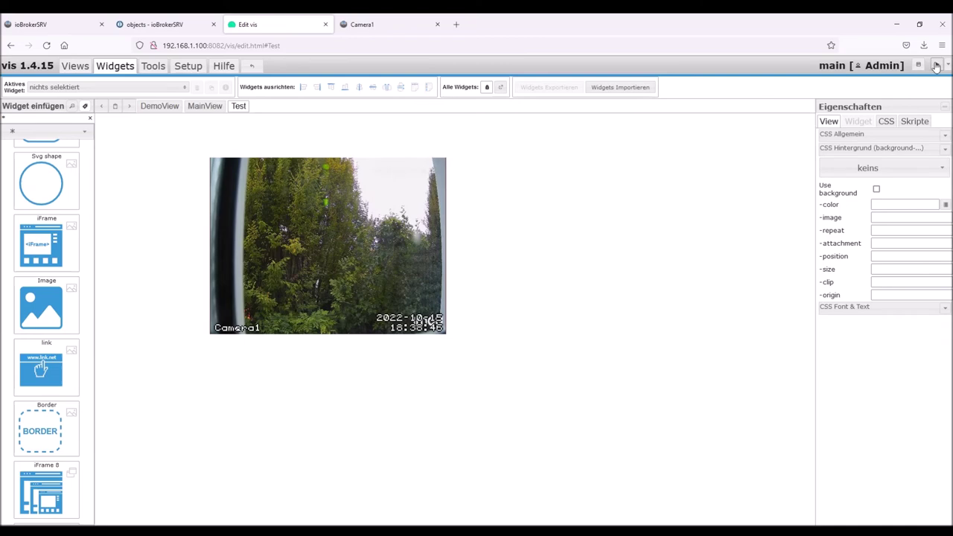
click(937, 65)
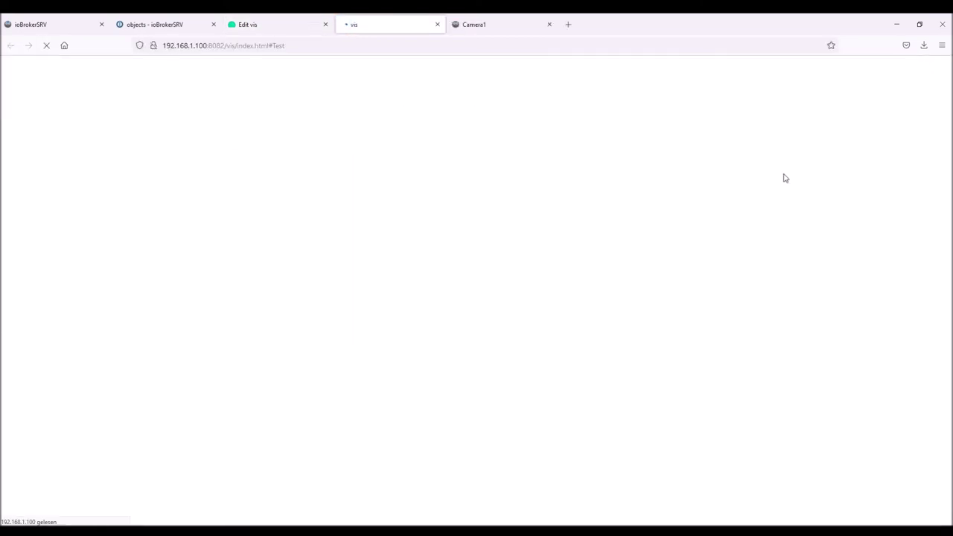